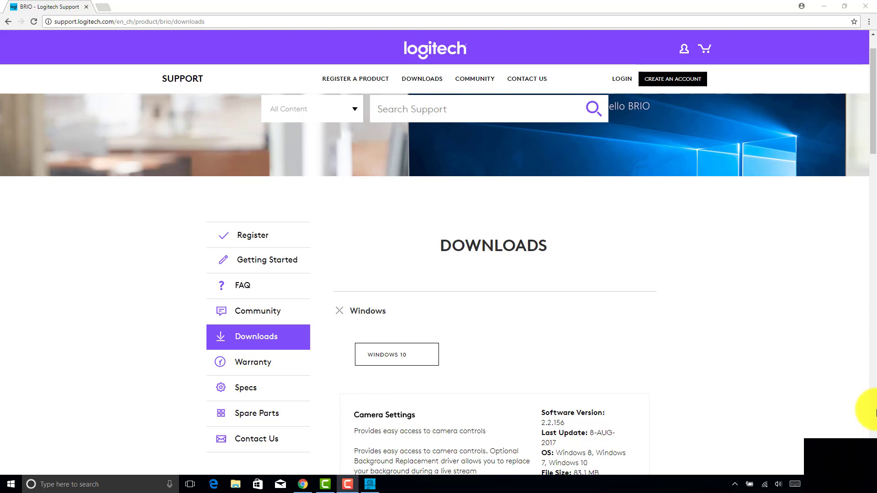
Scroll the BRIO downloads page to show the Camera Settings 2.2.156 card, an 83.1 MB Windows 10 download.
left_click(873, 105)
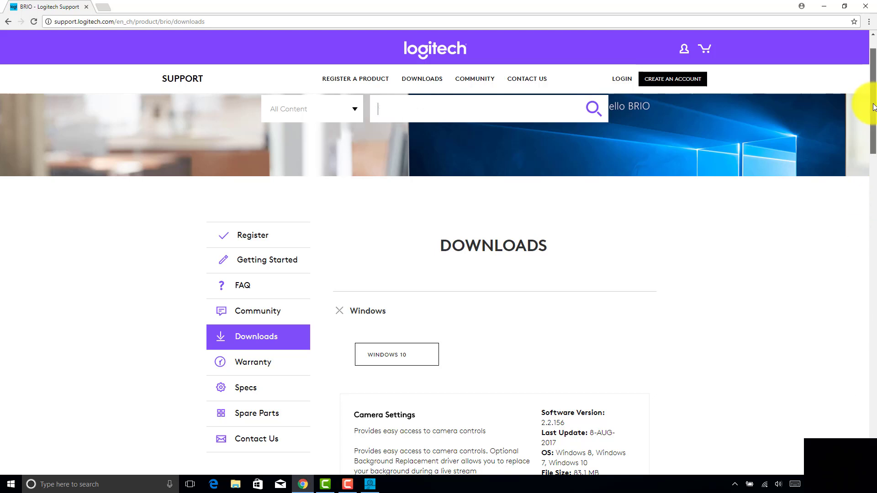
mouse_move(872, 107)
left_mouse_down()
mouse_move(873, 117)
mouse_move(875, 99)
left_mouse_up()
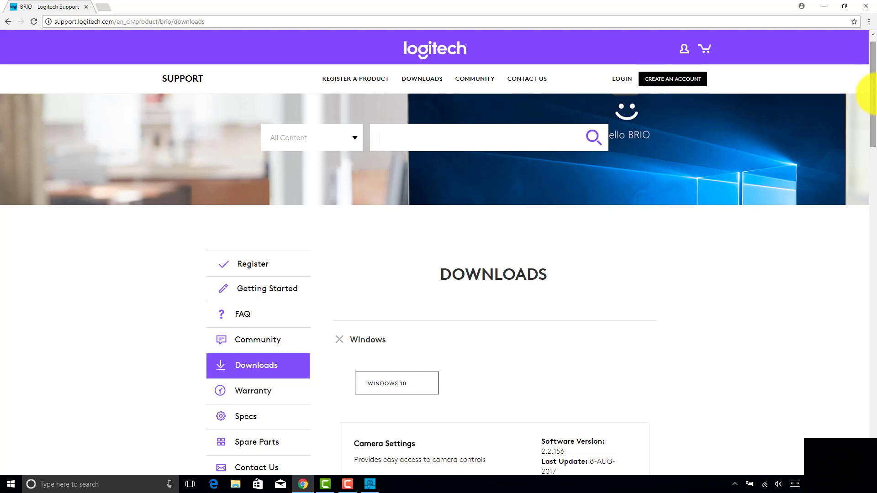
scroll(856, 127, "down", 3)
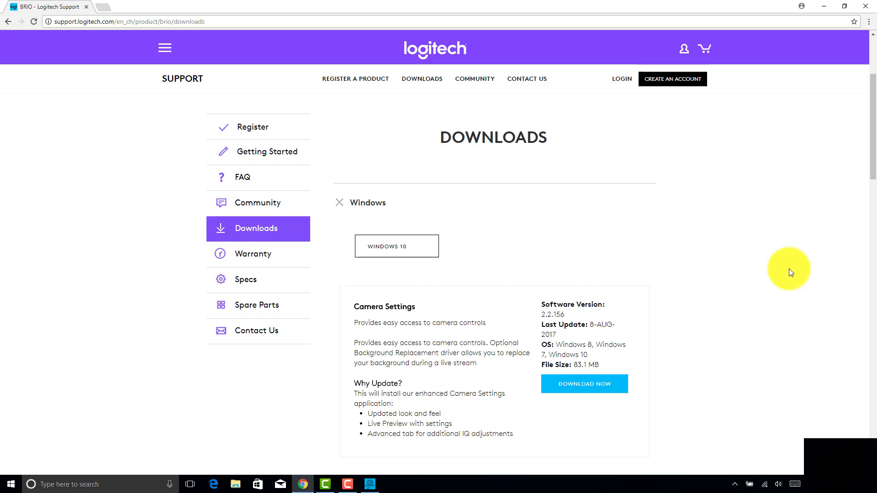
scroll(808, 303, "down", 2)
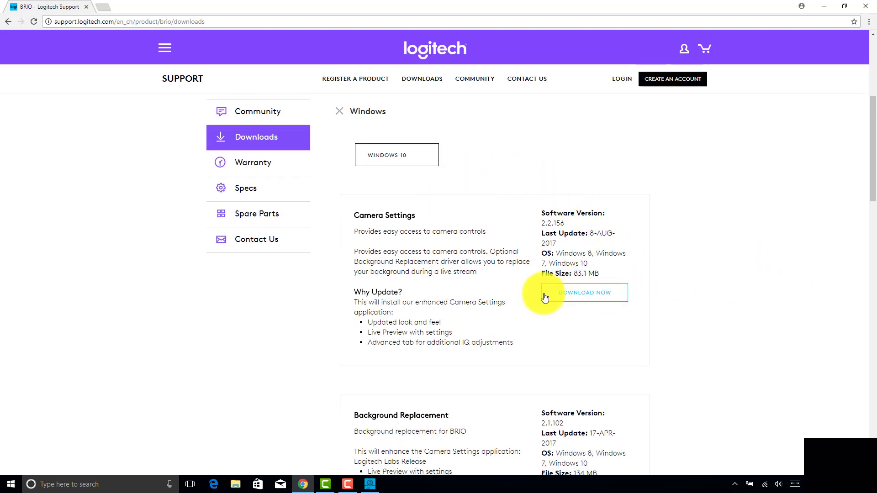
scroll(699, 253, "down", 4)
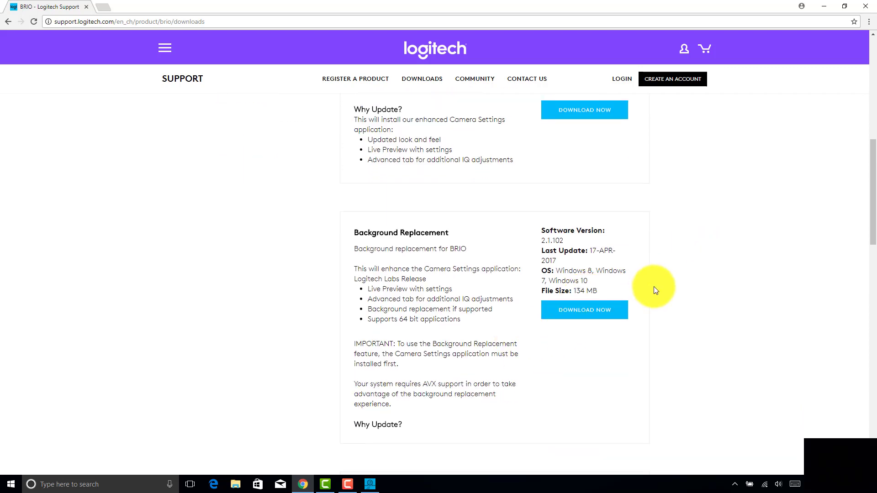
scroll(757, 288, "down", 6)
scroll(529, 277, "down", 4)
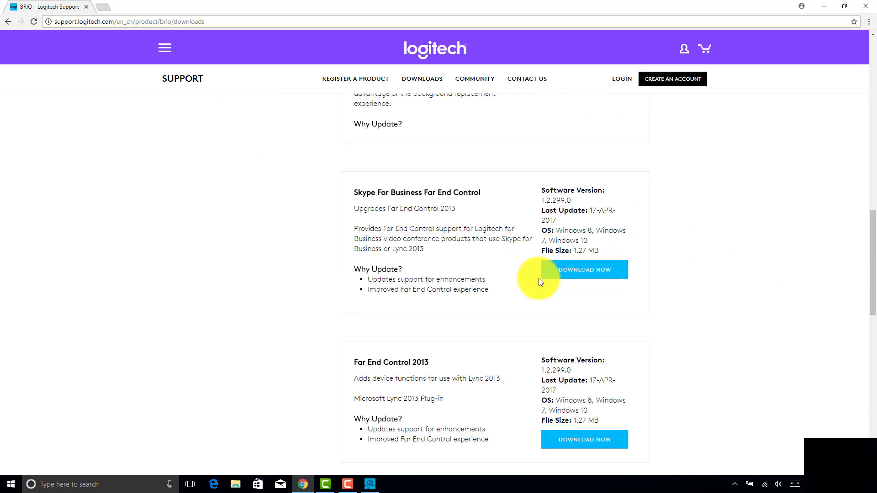
scroll(746, 306, "down", 5)
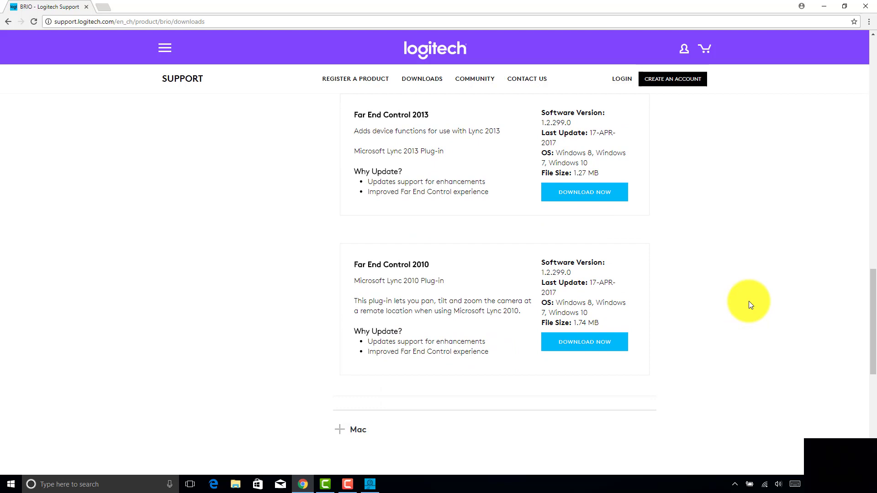
scroll(787, 296, "up", 15)
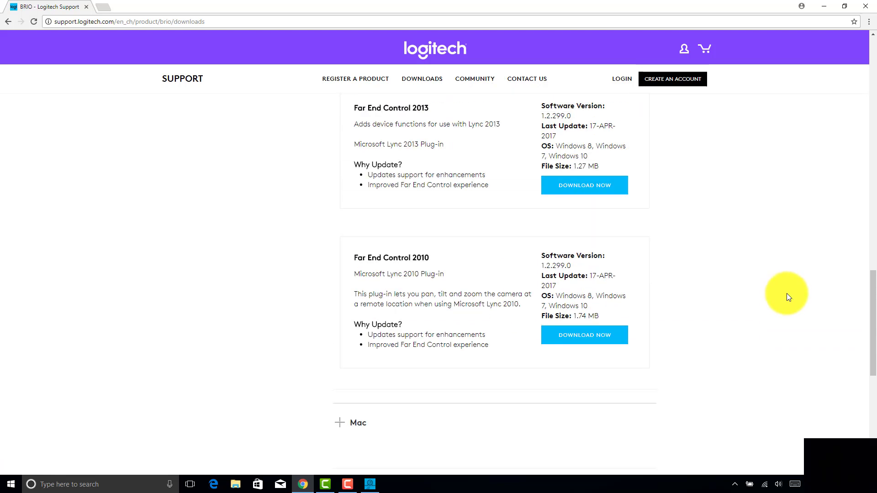
scroll(832, 303, "up", 5)
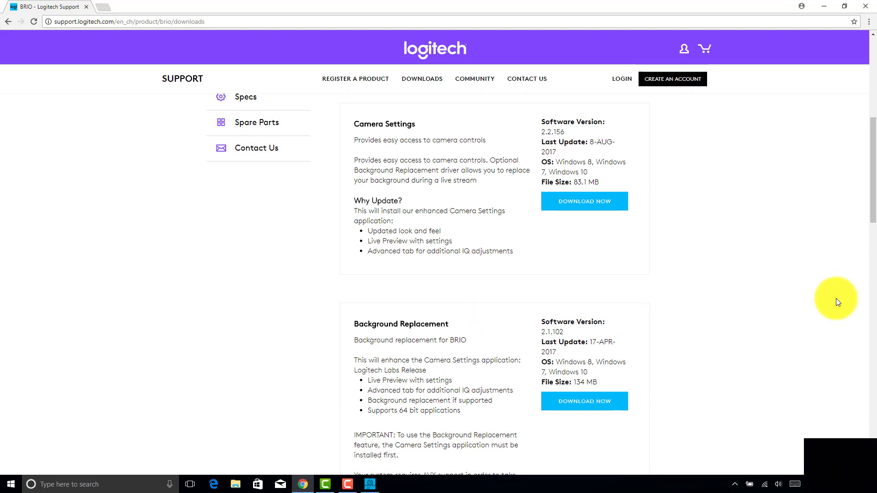
scroll(835, 299, "up", 4)
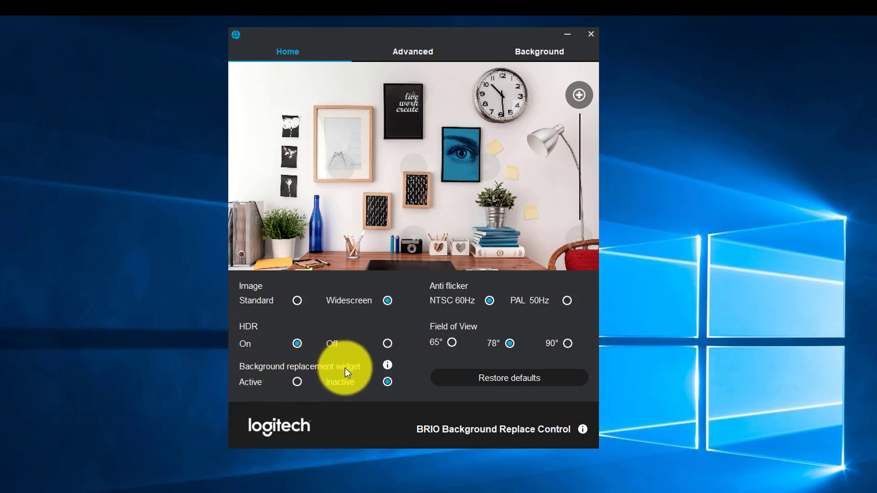
Show the Advanced page: brightness, contrast and color intensity at 50%, auto white balance 4240K, auto focus on.
left_click(404, 52)
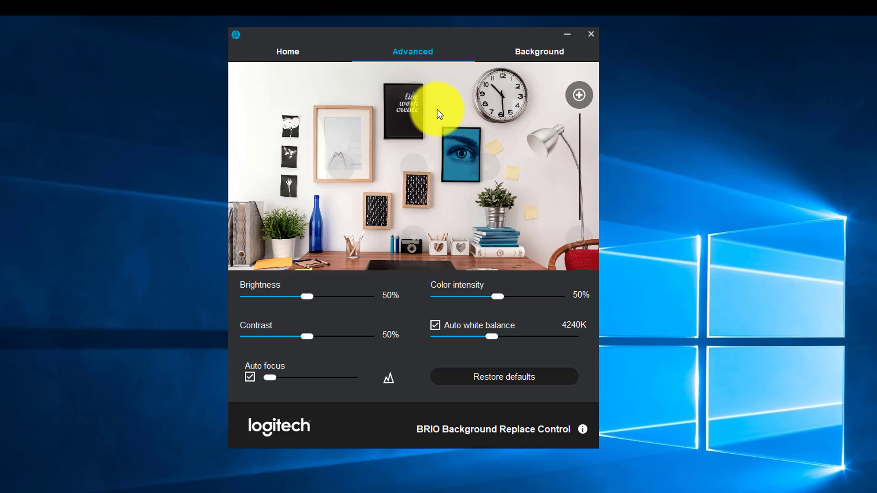
Show the Background page and scroll its thumbnails past Chicago and ChromaKey to Living Space, Pacifico and Add Background.
left_click(550, 50)
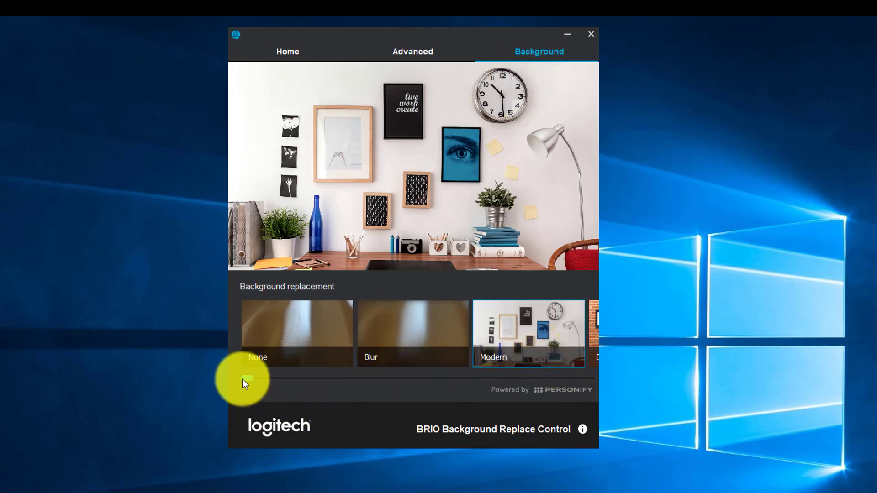
left_click_drag(242, 378, 573, 378)
left_click(419, 347)
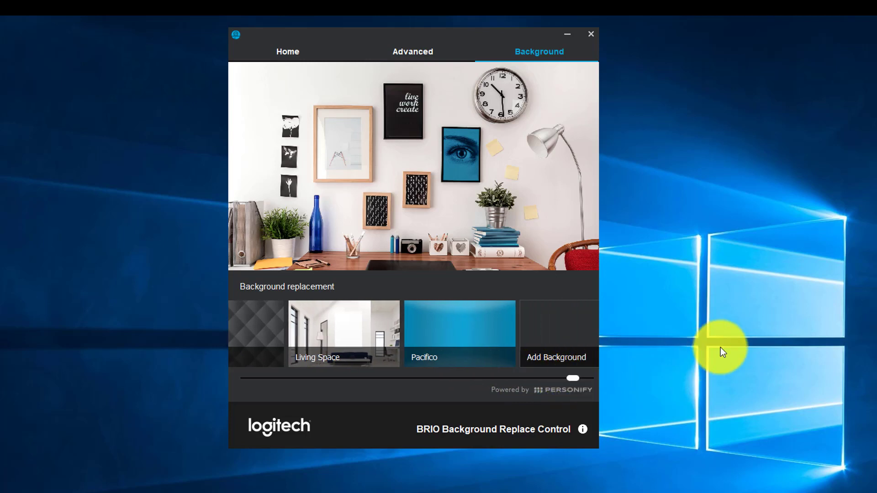